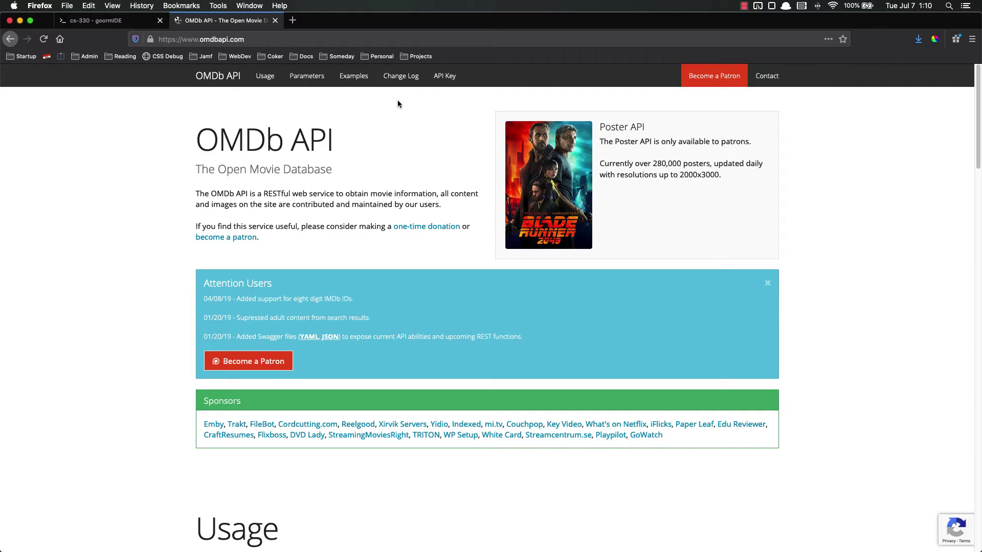
Highlight the data request and poster request base URLs on the OMDb page
scroll(175, 275, down, 7)
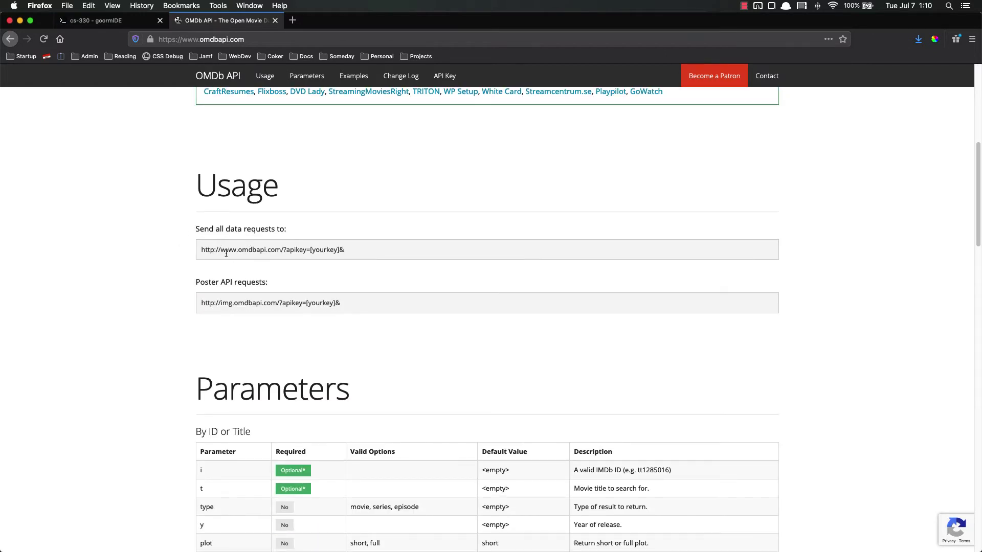
drag(202, 249, 357, 254)
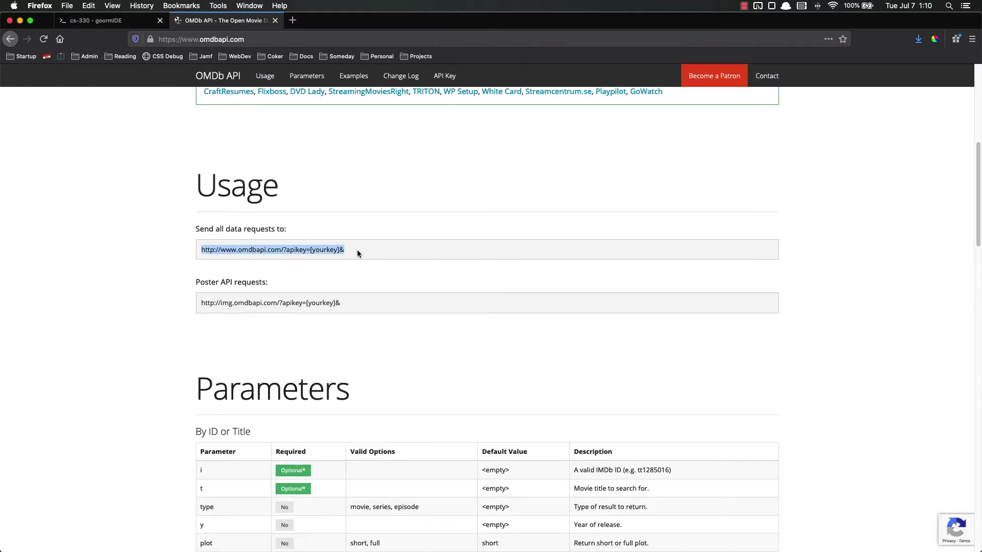
click(371, 197)
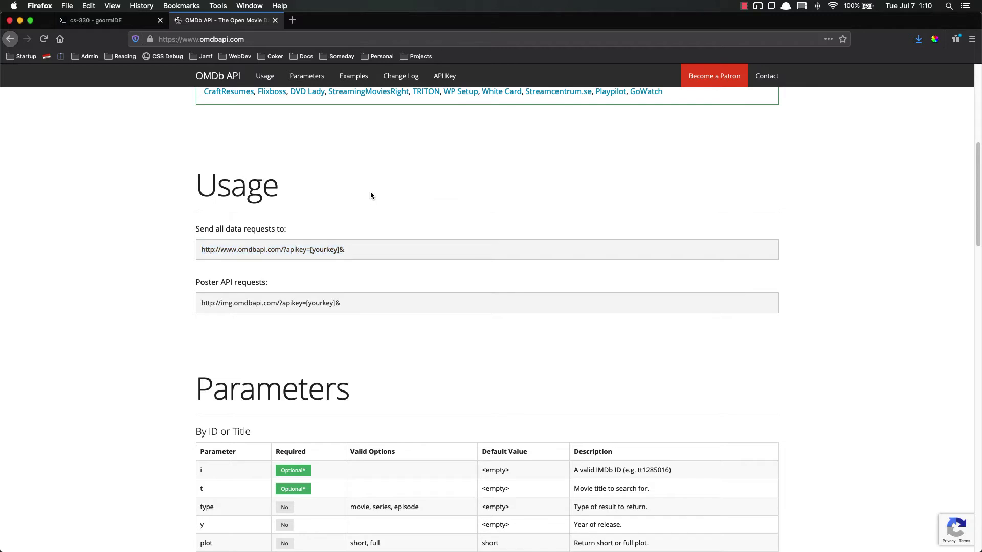
drag(201, 303, 419, 307)
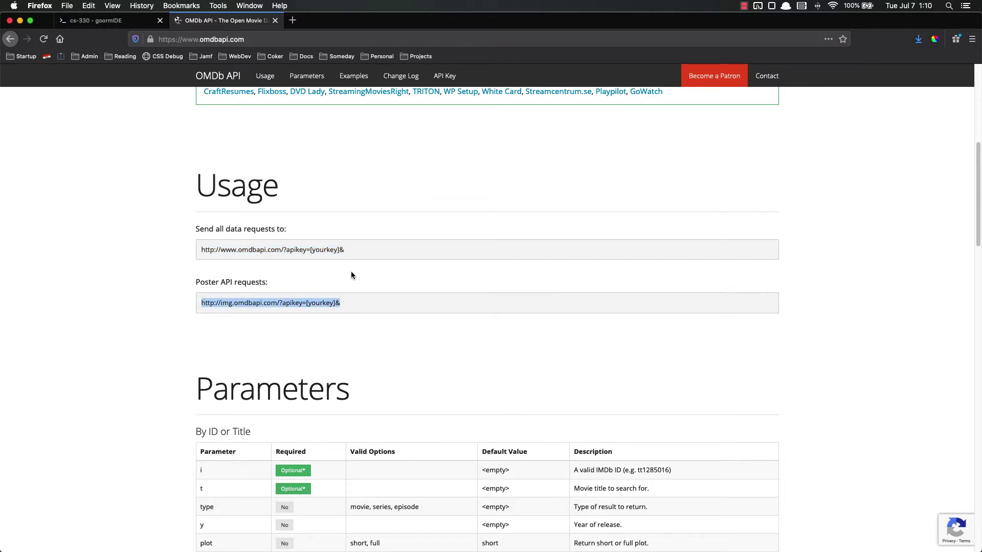
scroll(364, 271, up, 5)
click(142, 348)
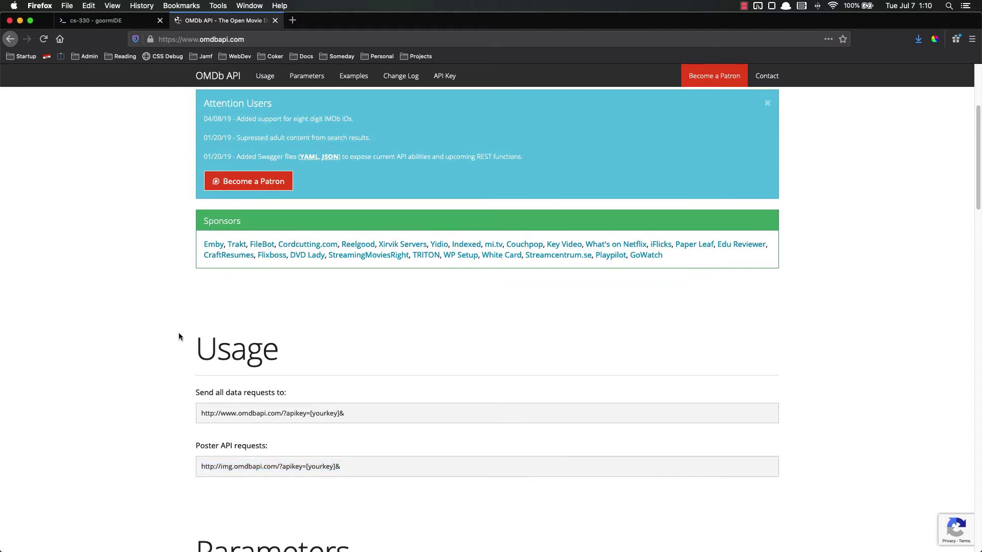
scroll(204, 327, down, 3)
drag(200, 316, 367, 316)
click(390, 262)
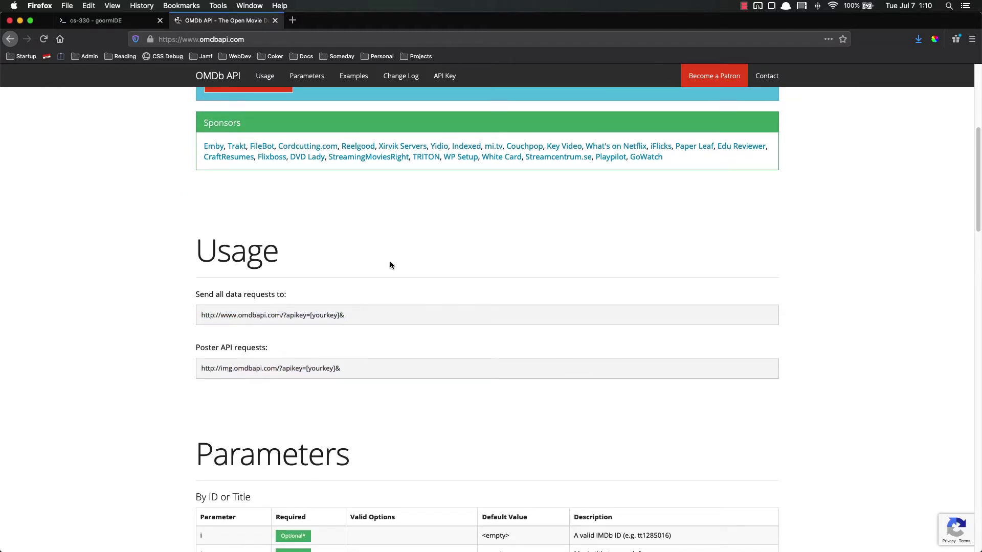
scroll(460, 322, up, 6)
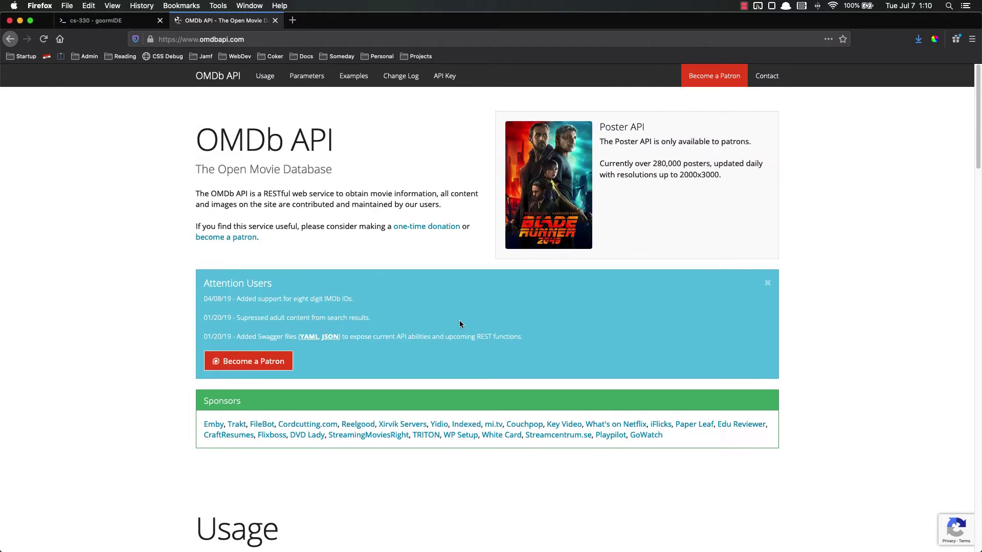
Visit the API key signup page, choose the free account type, then return home
click(445, 76)
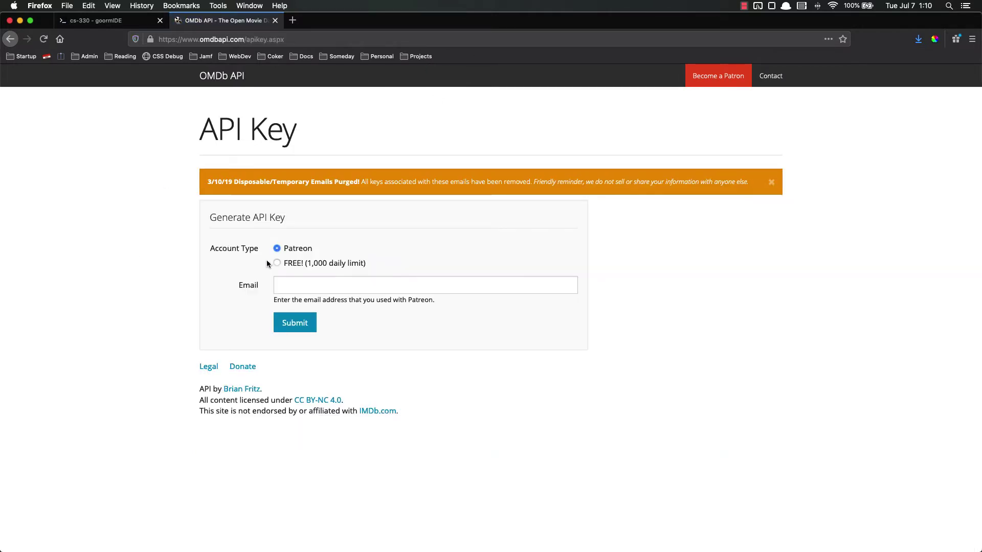
click(276, 264)
click(332, 287)
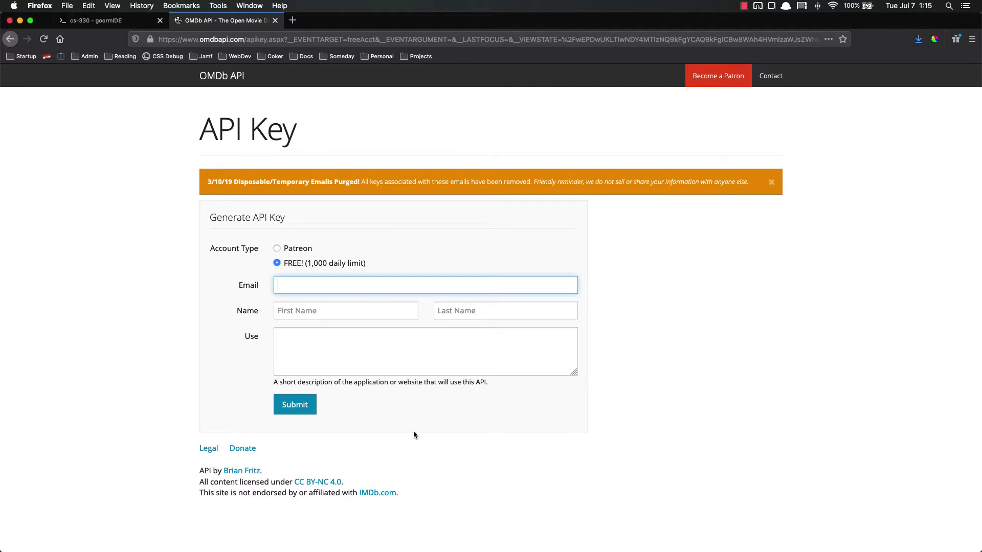
key(super+bracketleft)
Run the By Title example lookup for 'Star Wars'
scroll(114, 267, down, 5)
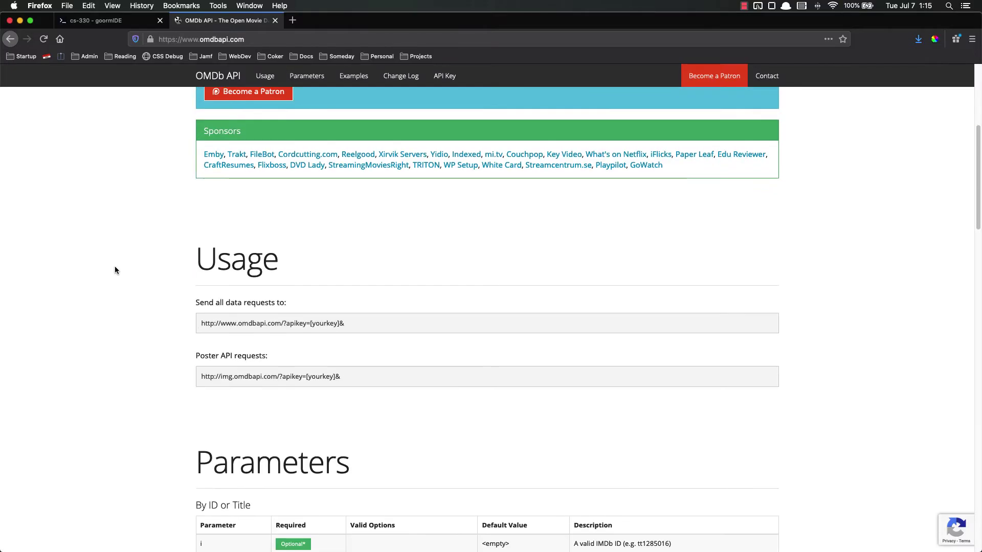
scroll(113, 276, down, 12)
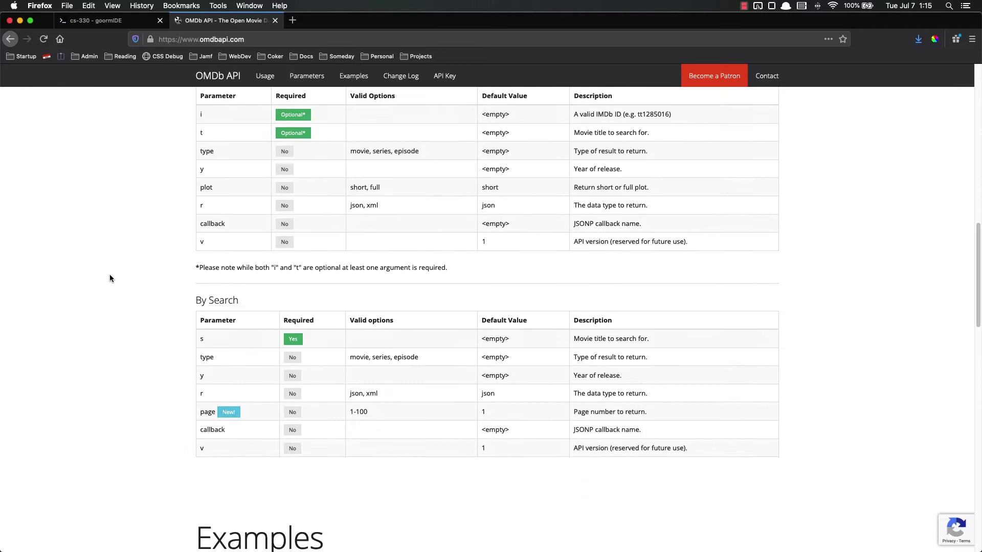
scroll(114, 278, down, 3)
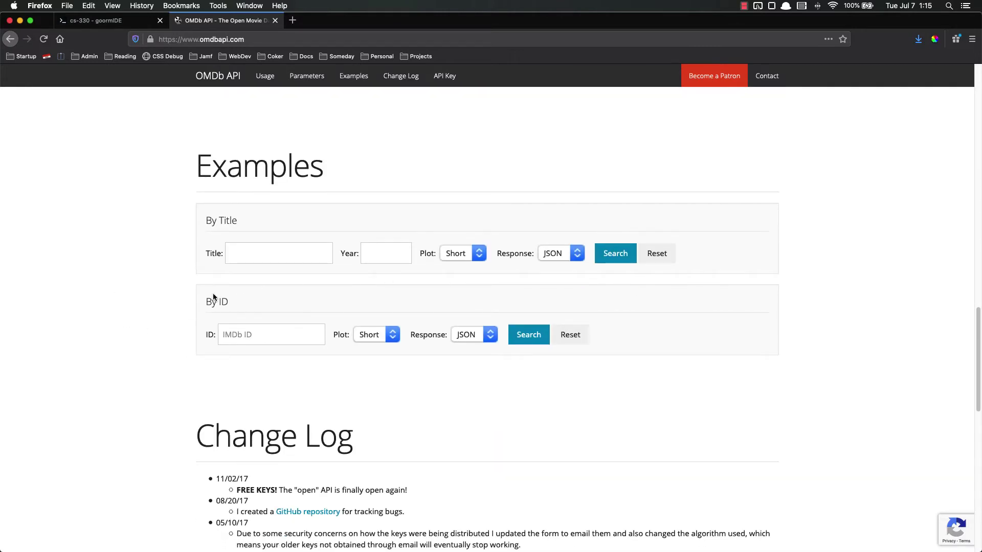
click(284, 257)
text(St)
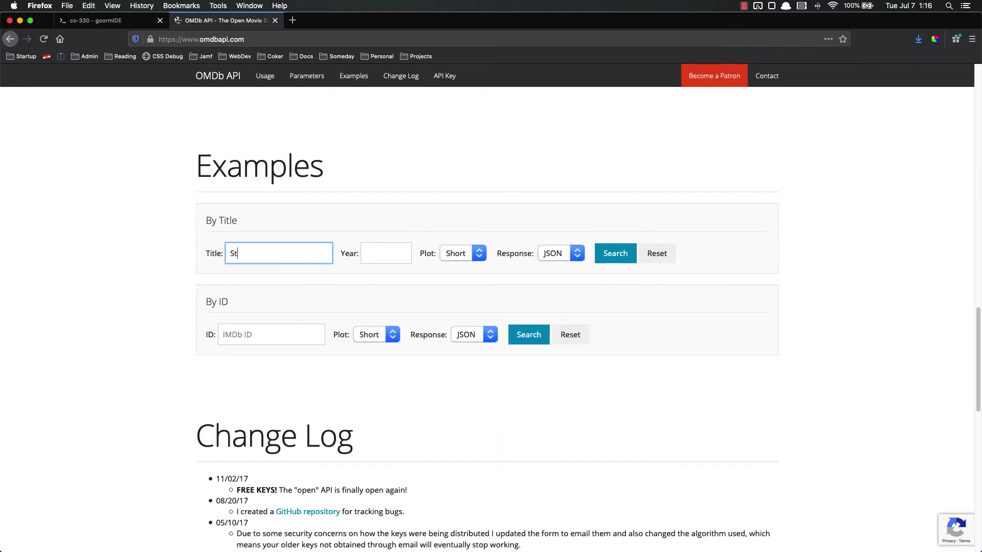
text(ar Wars)
key(Return)
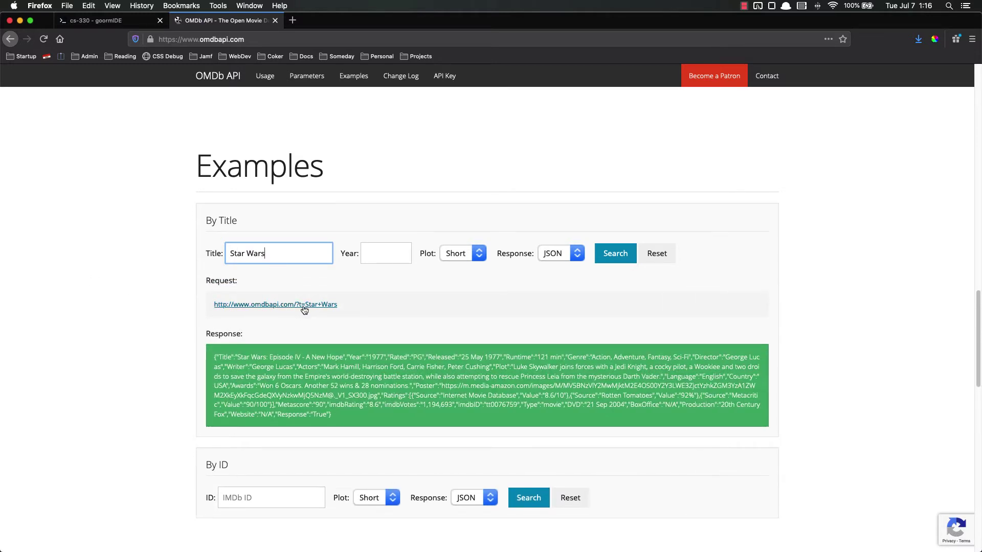
Copy the Star Wars request URL and paste it into a new tab
click(353, 307)
drag(352, 307, 200, 304)
key(super+c)
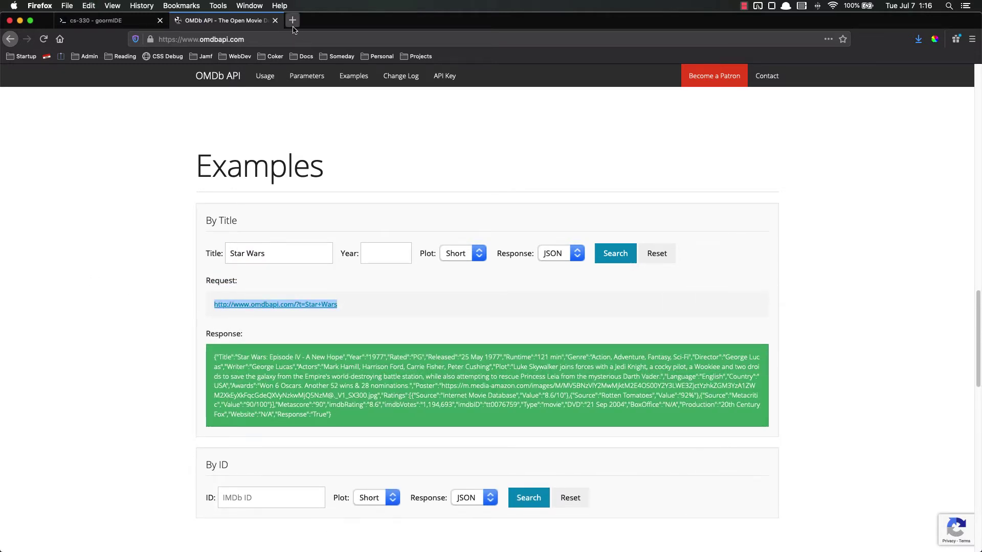
key(super+t)
key(super+v)
Load the t=Star+Wars request, hit the missing-API-key error, and edit the address bar URL
key(Return)
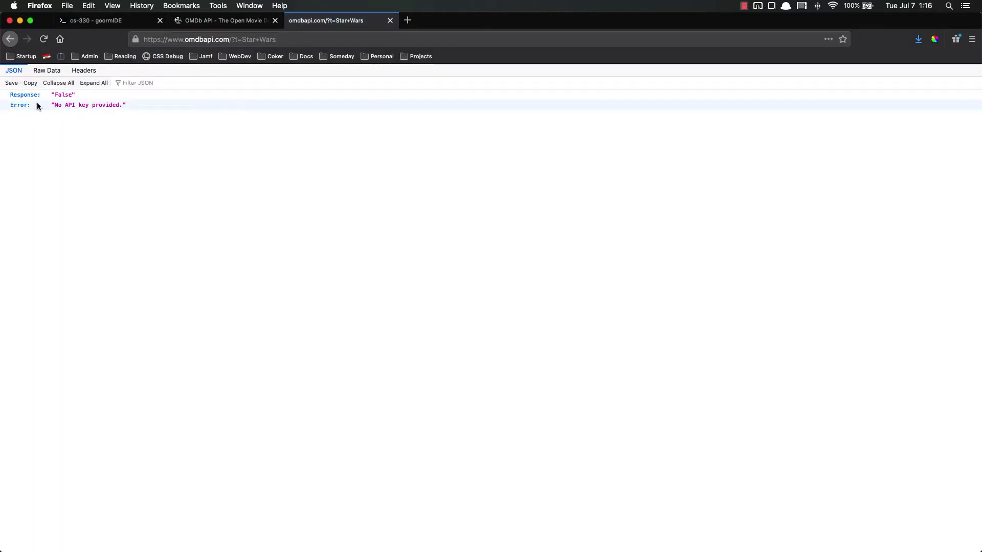
click(284, 39)
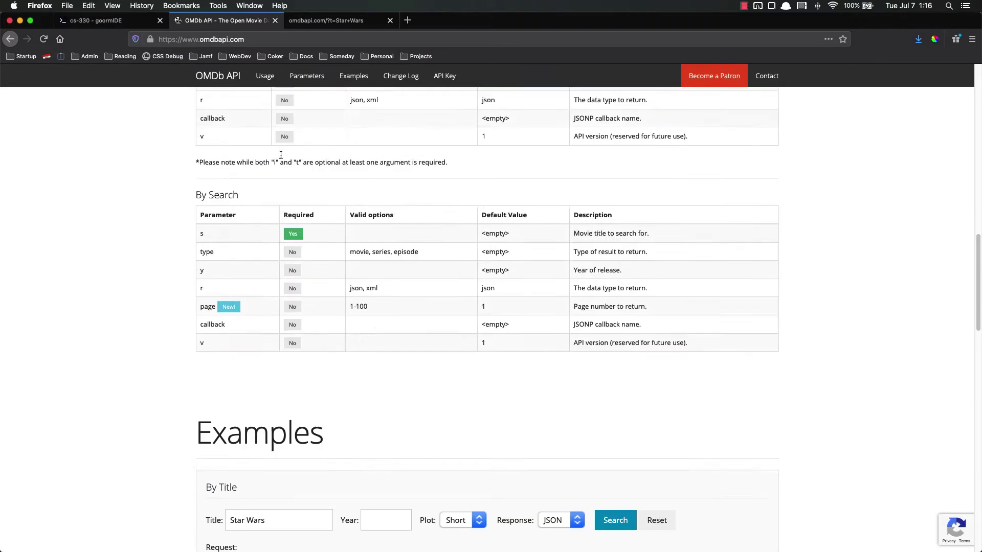
scroll(127, 207, up, 3)
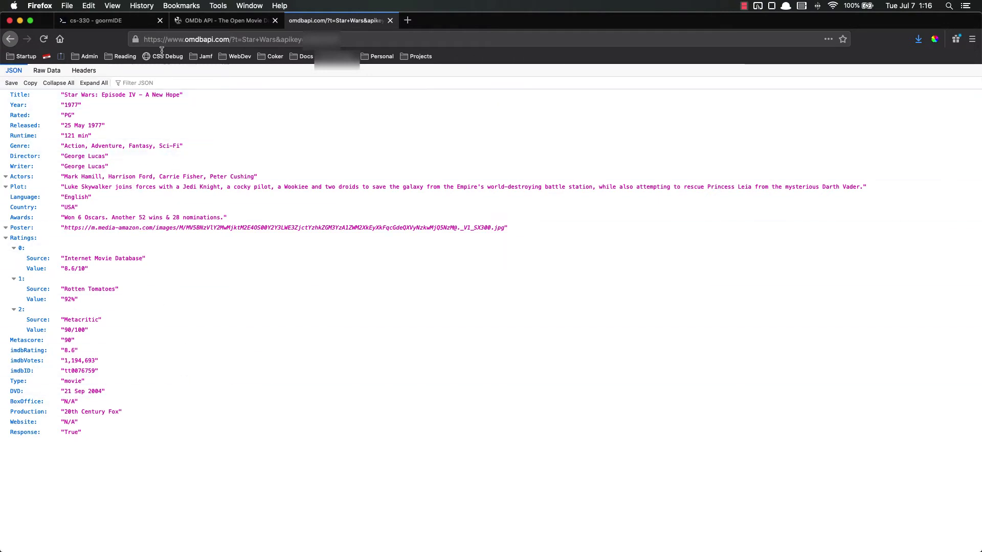
Go back to the OMDb documentation tab and scroll through the parameters reference
click(116, 21)
click(223, 21)
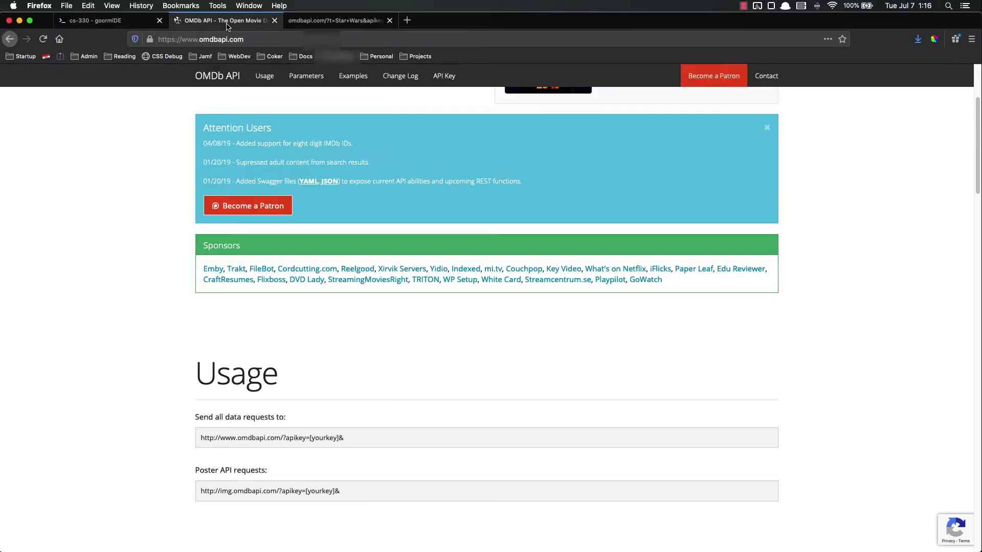
scroll(68, 450, down, 10)
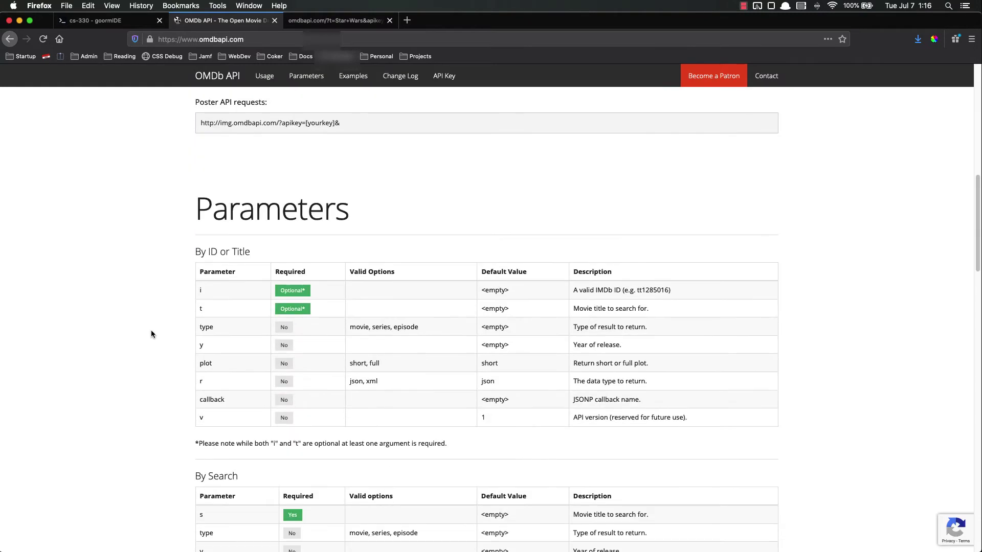
scroll(159, 328, down, 3)
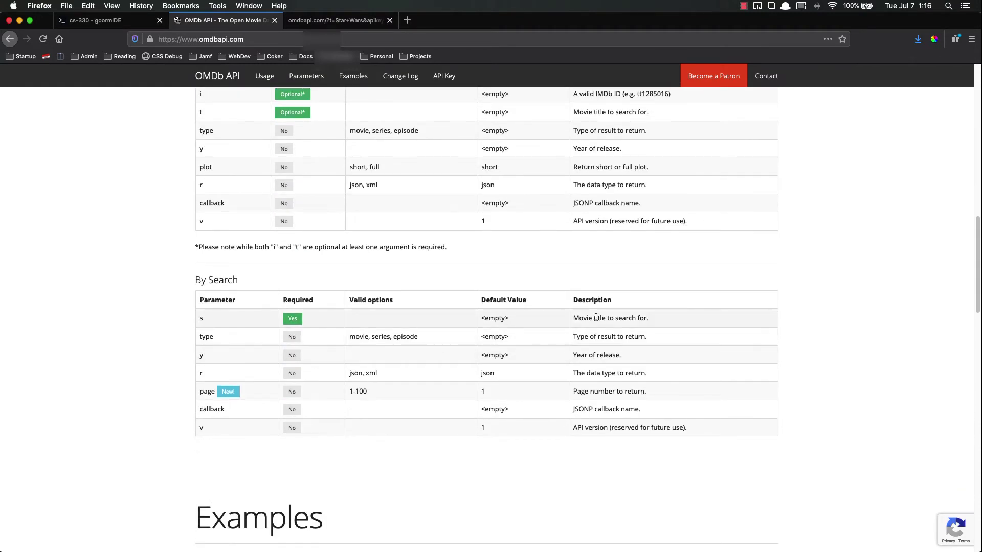
scroll(153, 282, up, 1)
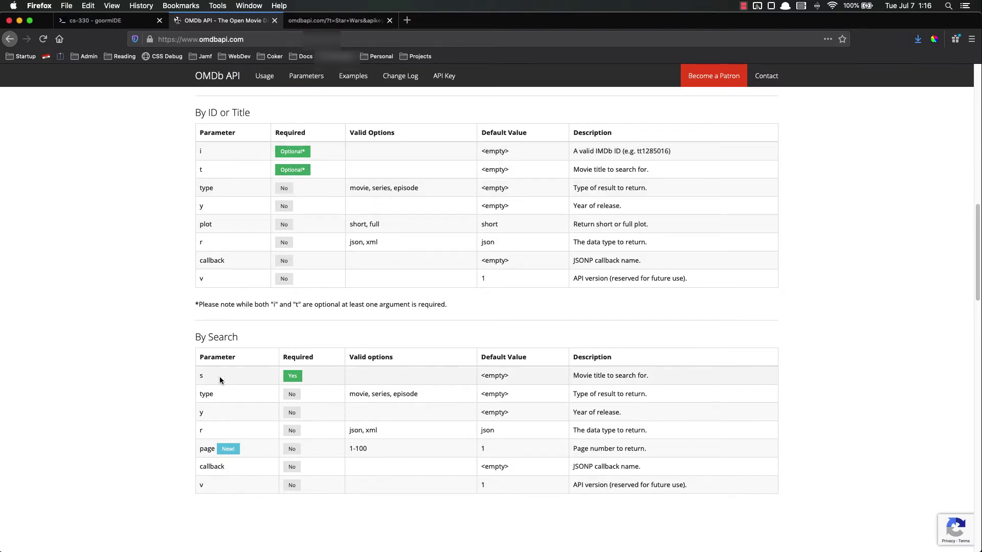
Make the JSON tab an s=Star+Wars search listing ten movies, then return to the By Search table
click(323, 25)
click(238, 39)
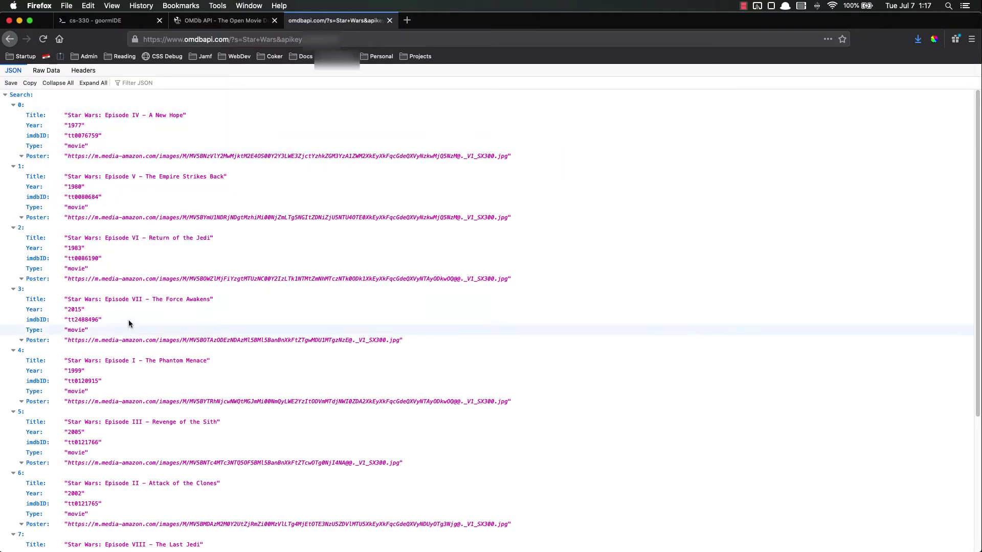
scroll(86, 321, down, 1)
scroll(86, 317, down, 10)
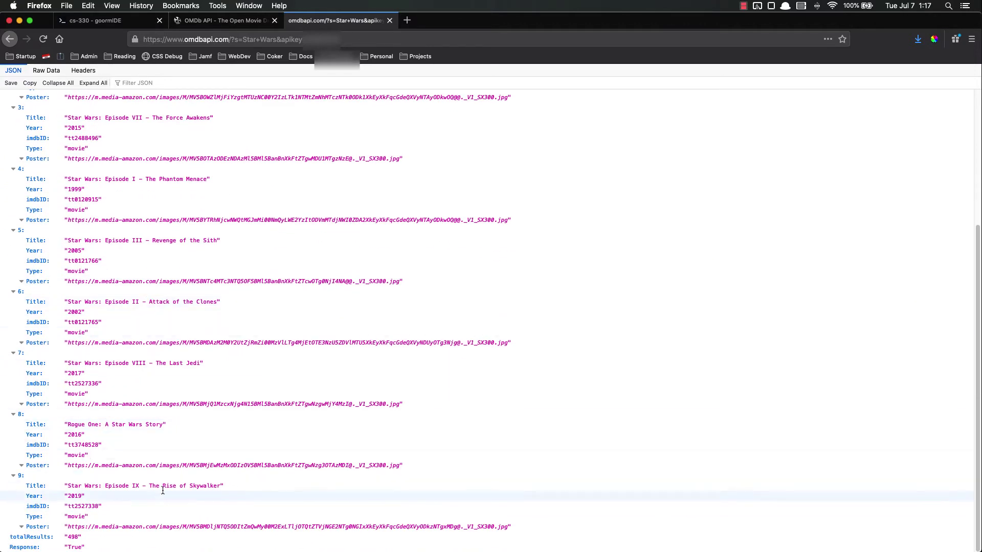
click(215, 22)
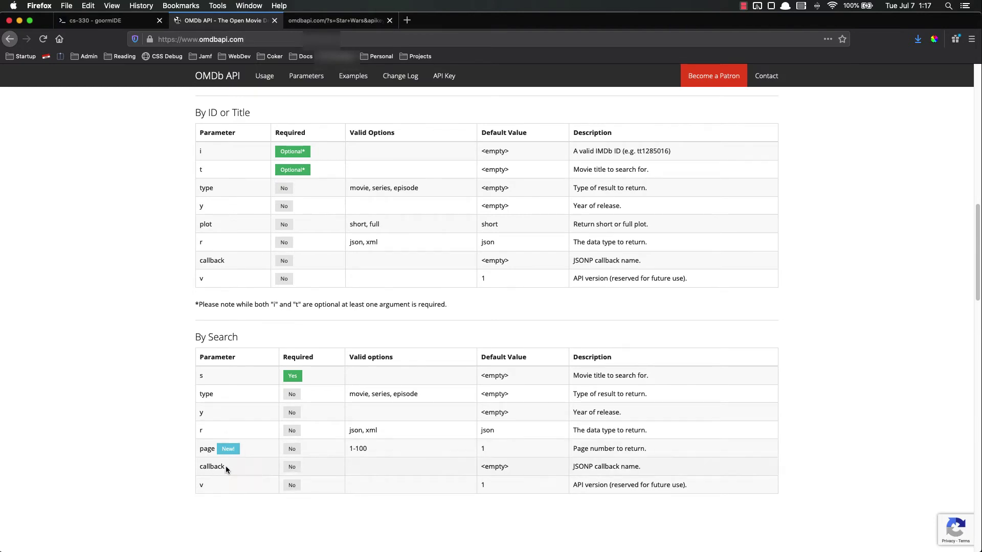
Append &page=2 to the Star Wars search URL and browse results starting with Solo: A Star Wars Story
click(348, 21)
click(366, 40)
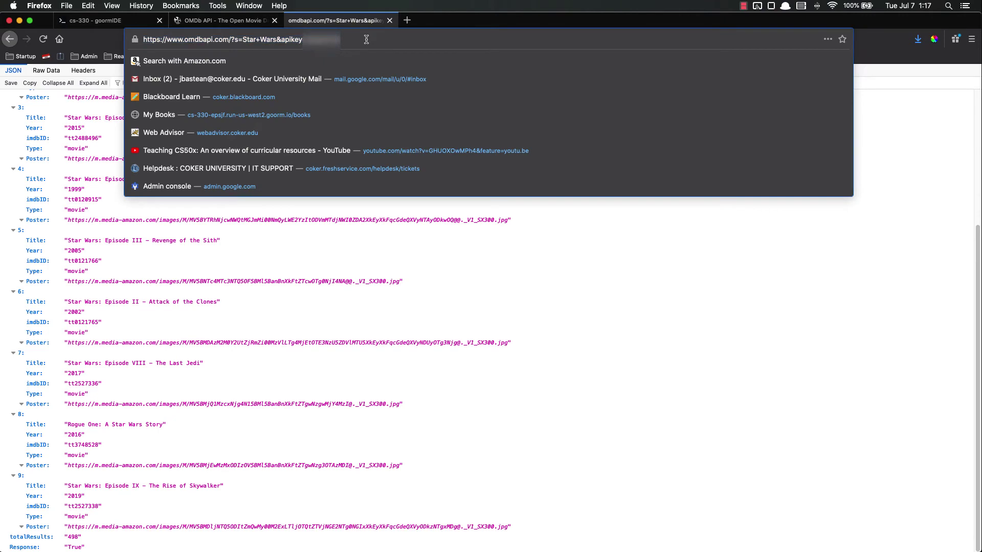
text(&page=2)
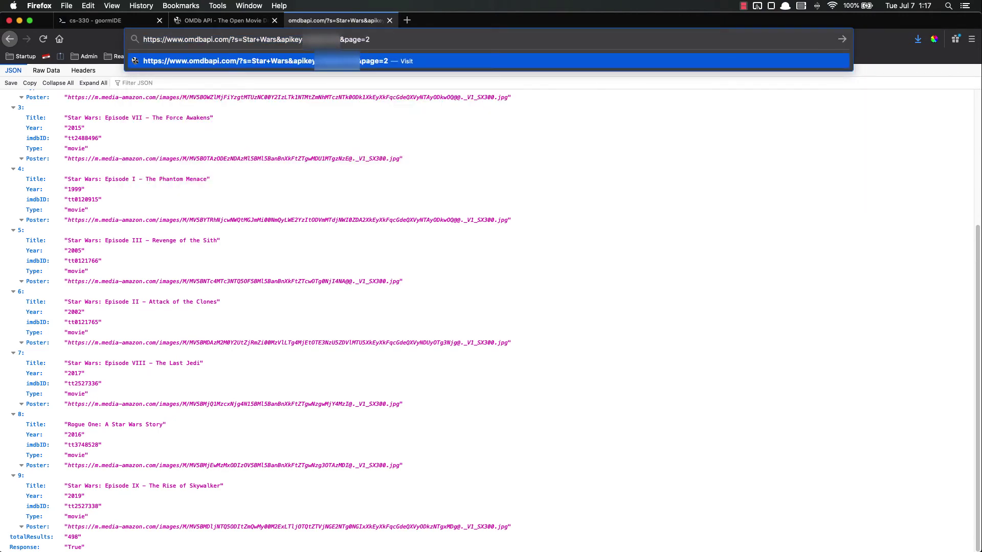
key(Return)
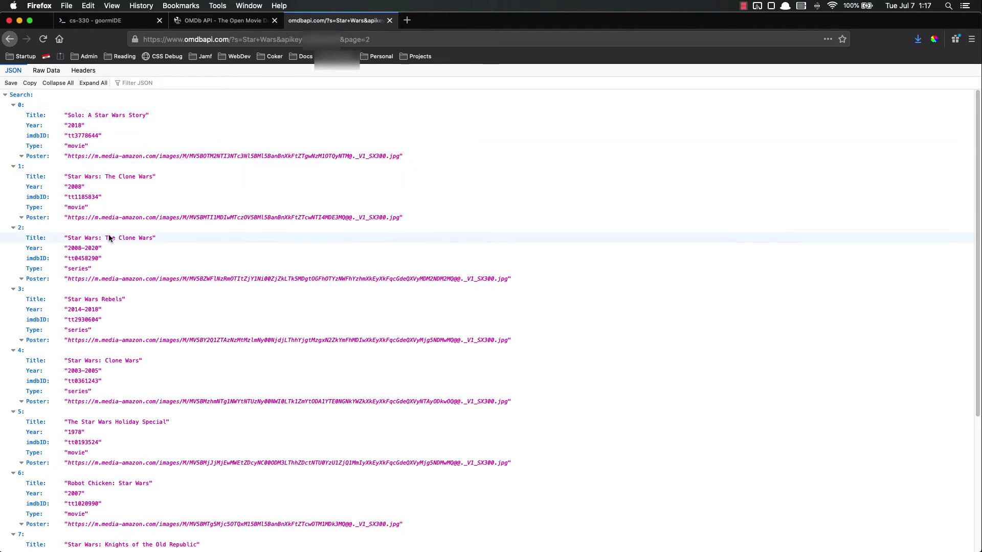
scroll(125, 240, down, 5)
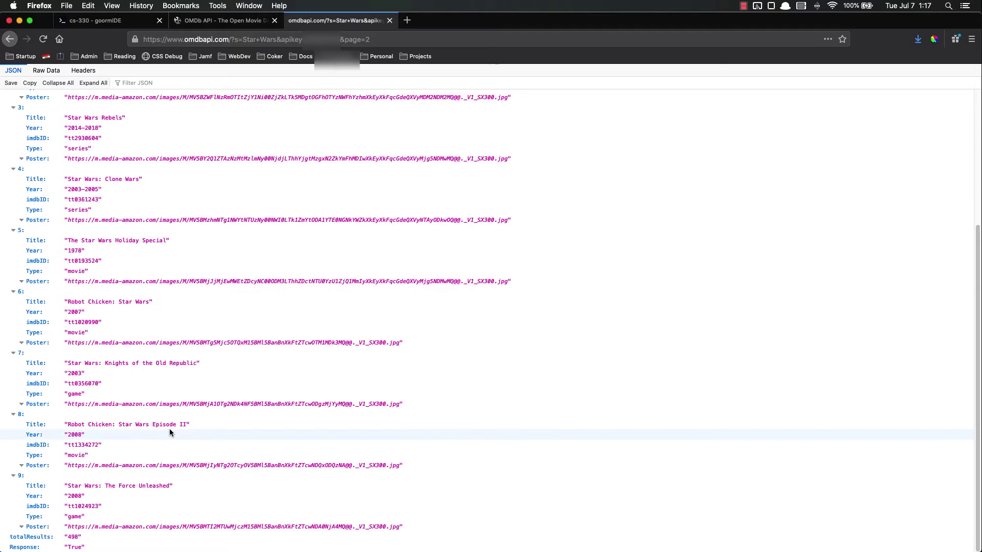
scroll(257, 262, up, 5)
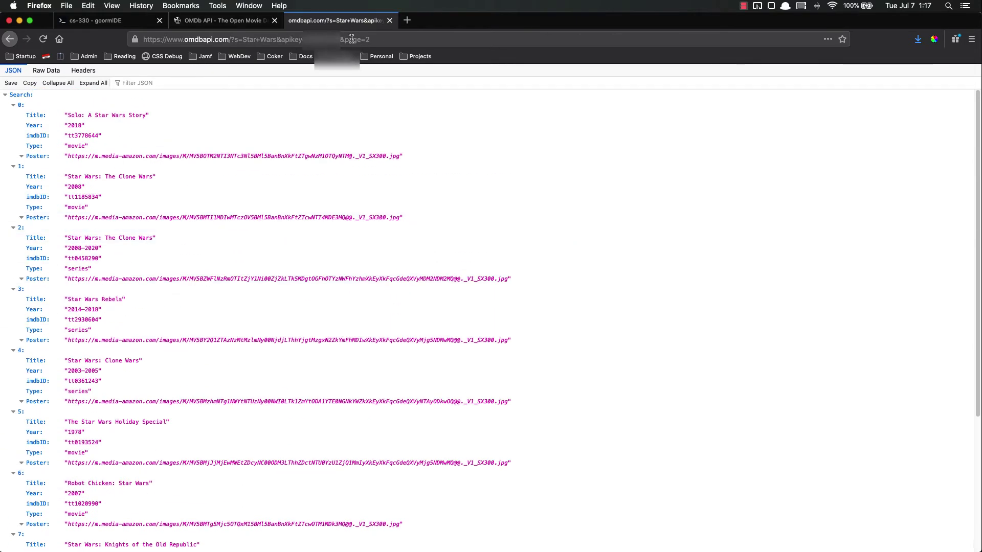
click(215, 20)
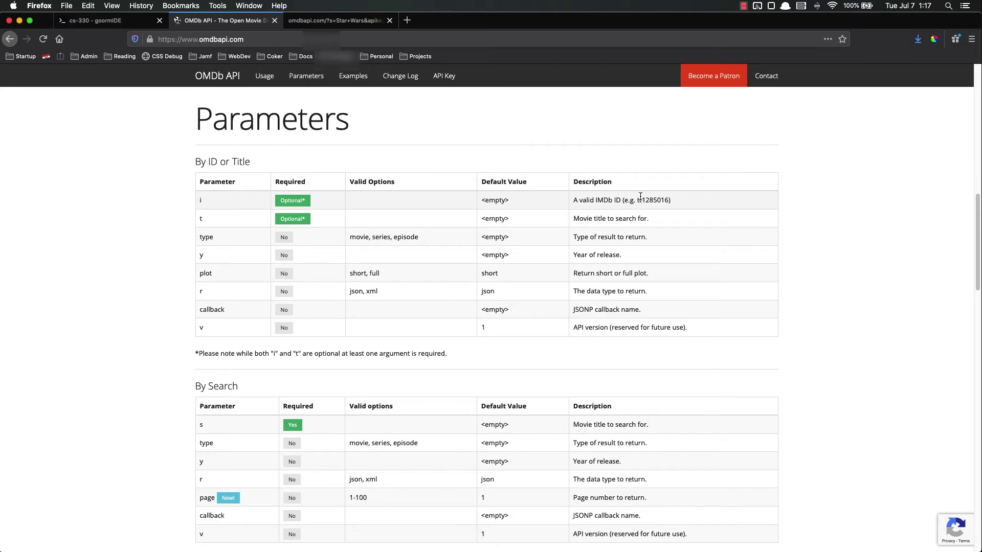
drag(637, 201, 664, 201)
click(328, 21)
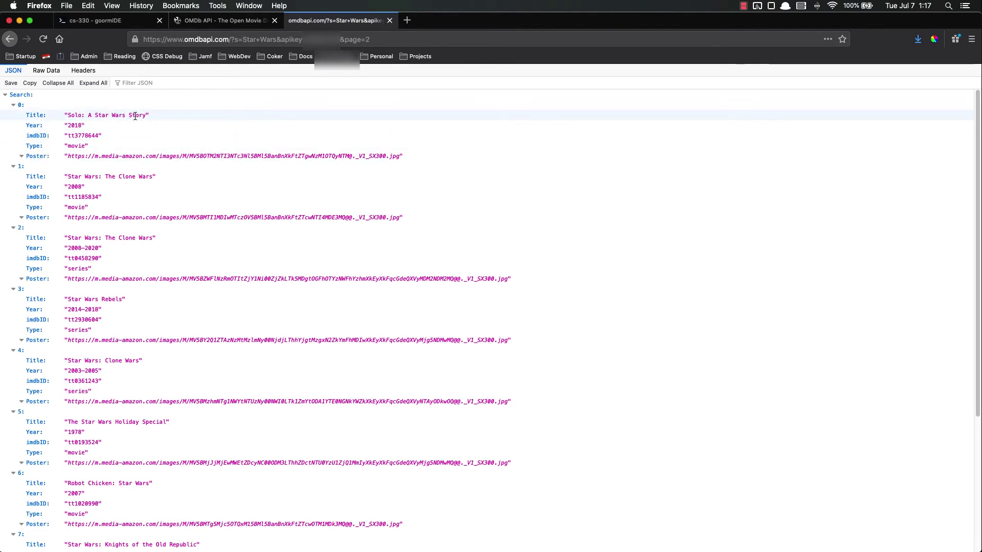
drag(69, 136, 100, 137)
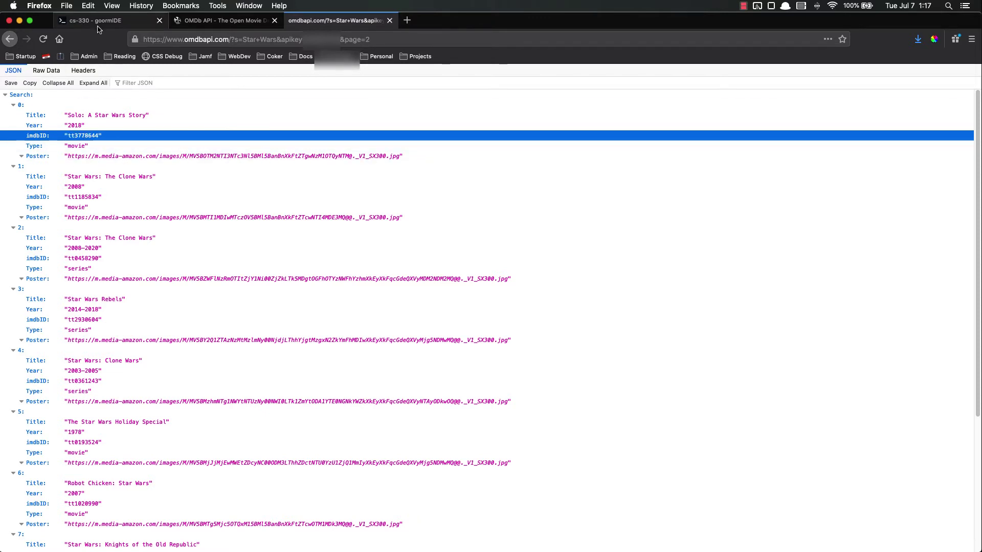
click(202, 22)
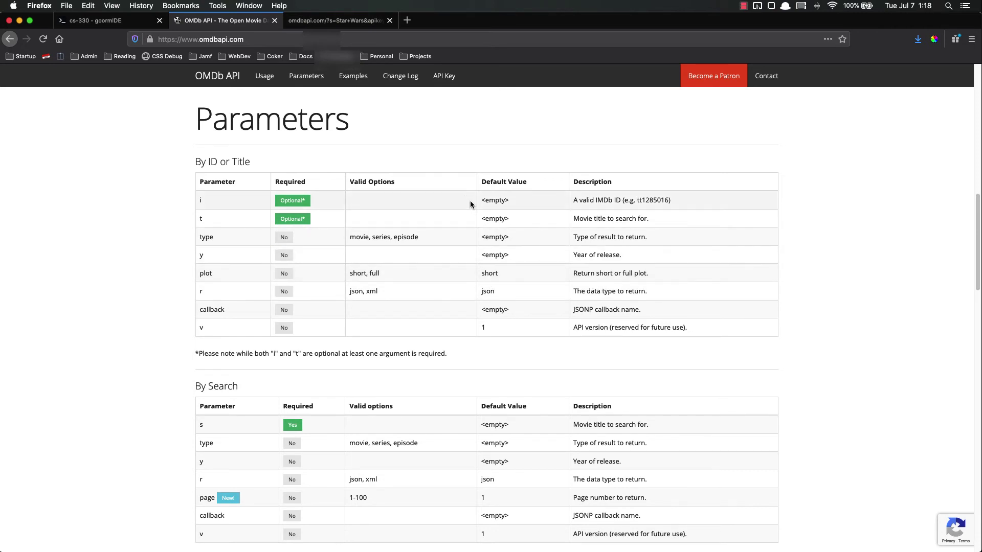
Append &plot=full to the Star Wars search request and load it
click(342, 21)
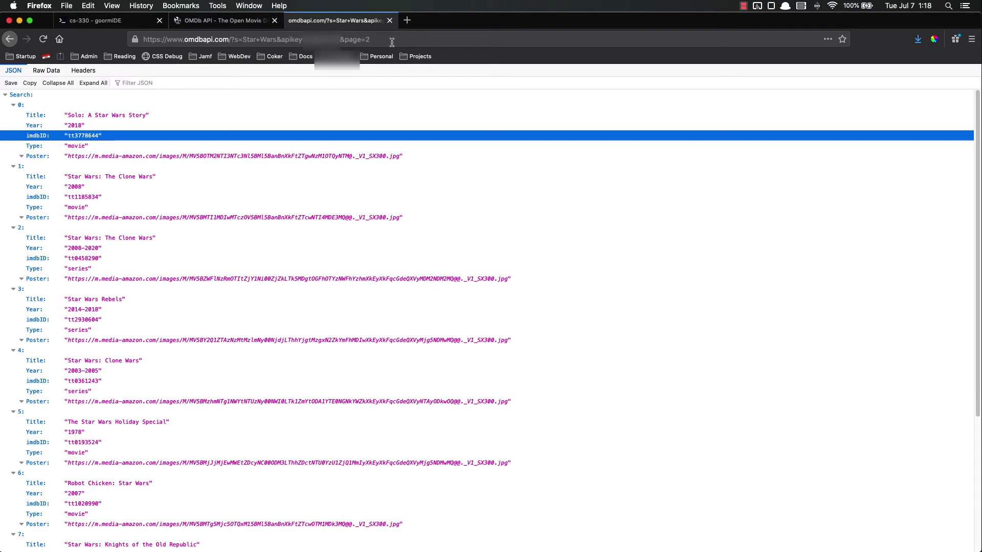
click(394, 40)
click(393, 39)
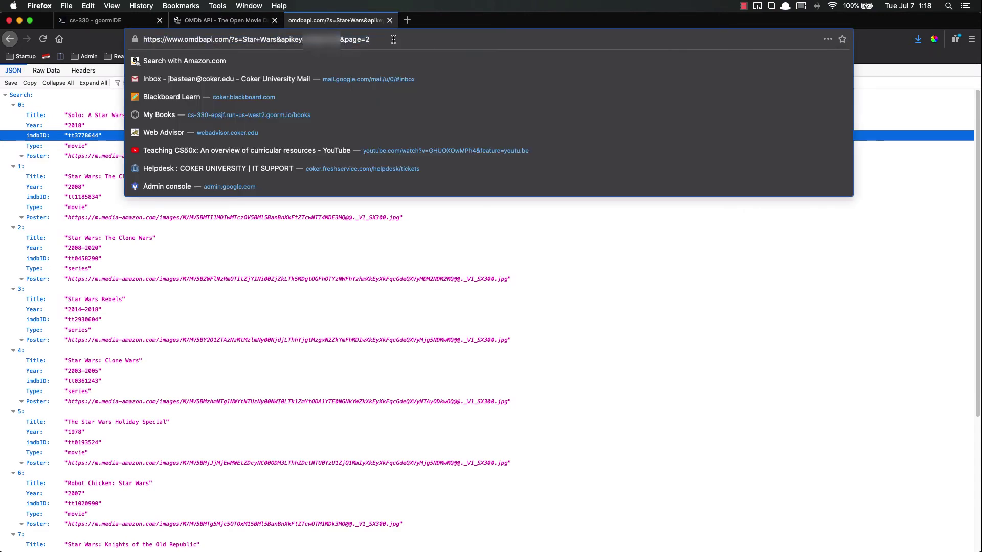
text(&plot=fu)
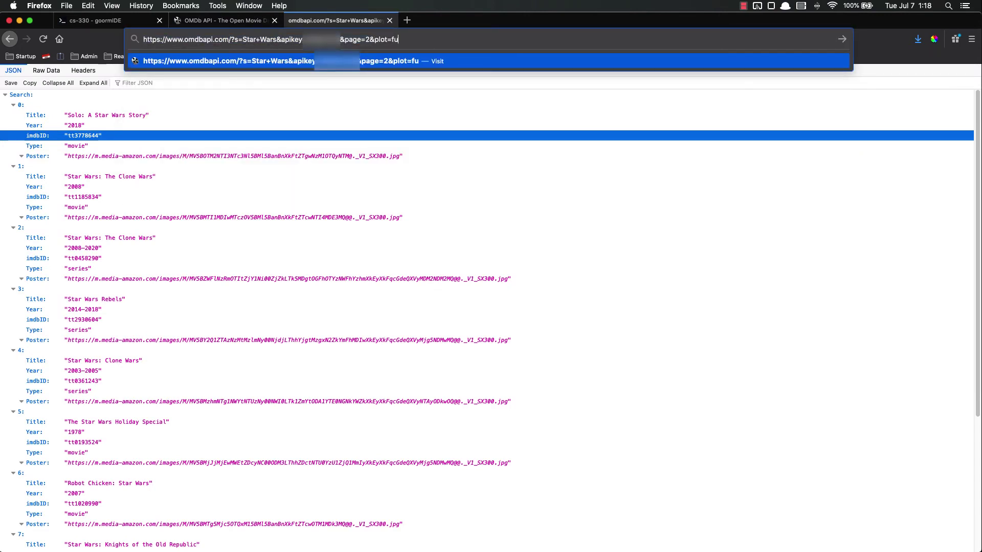
text(ll)
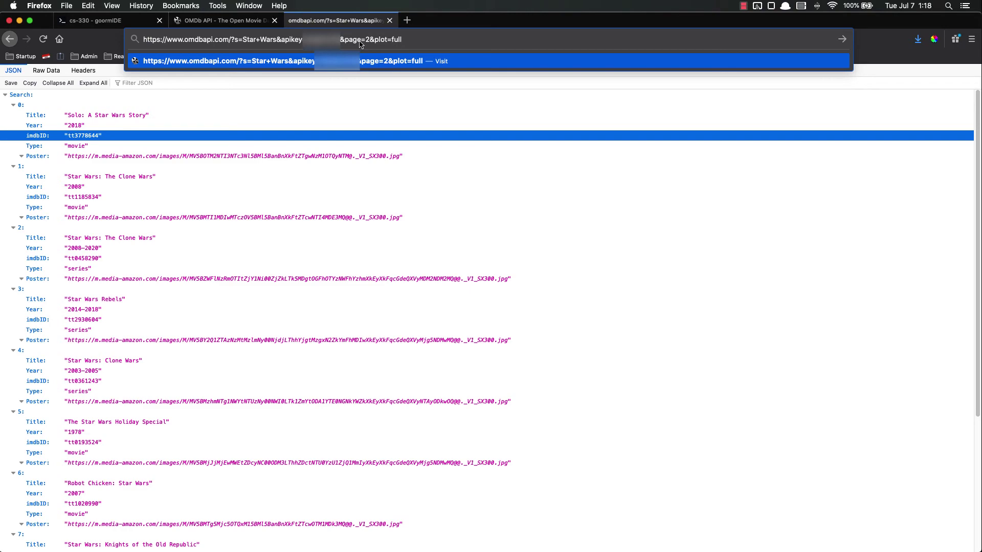
key(Return)
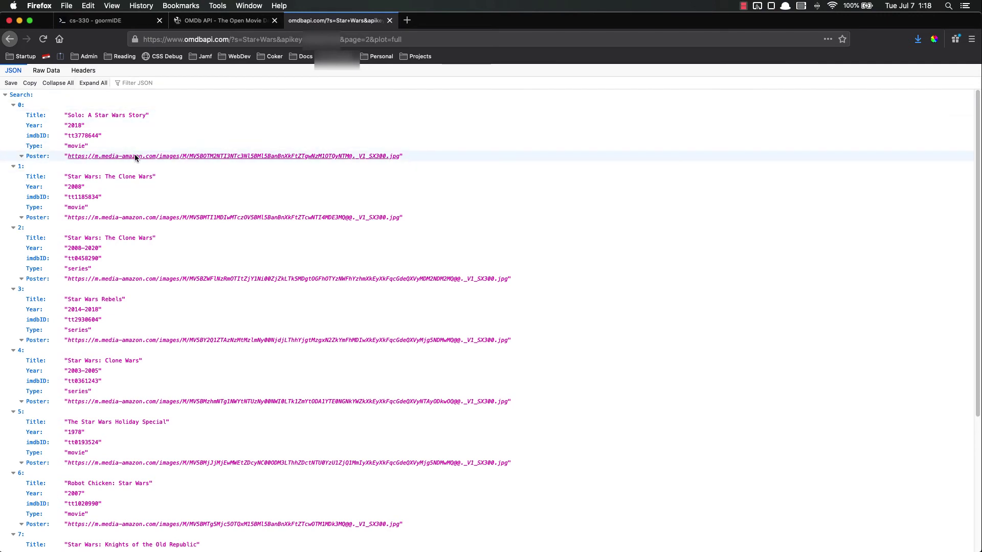
click(28, 157)
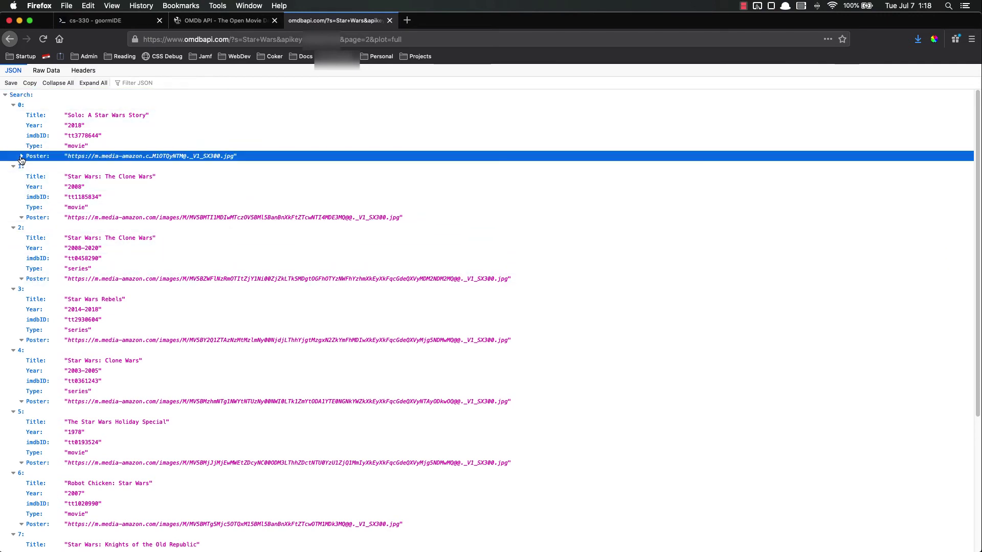
Switch the request to t=Star+Wars and remove &plot=full to get Episode IV's short plot
click(258, 39)
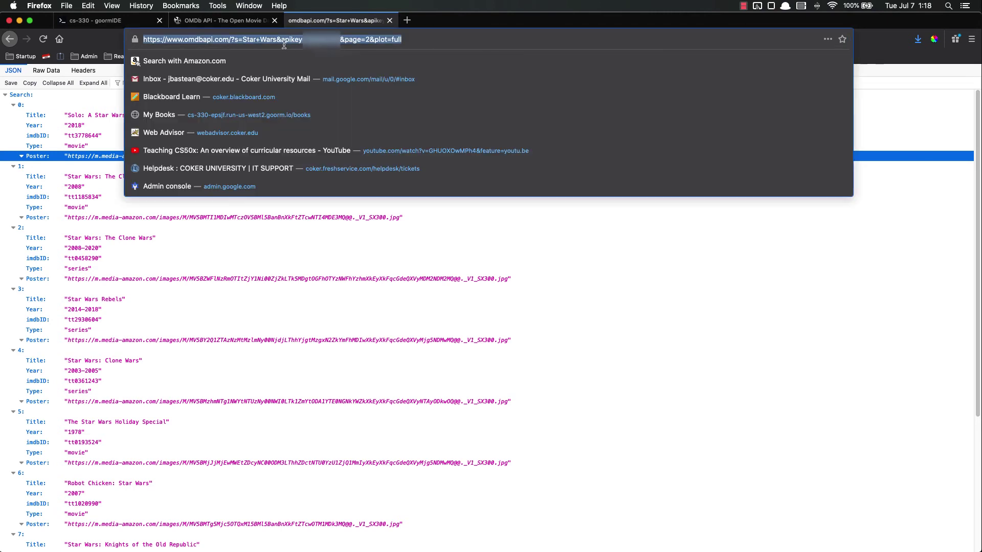
text(t)
key(Return)
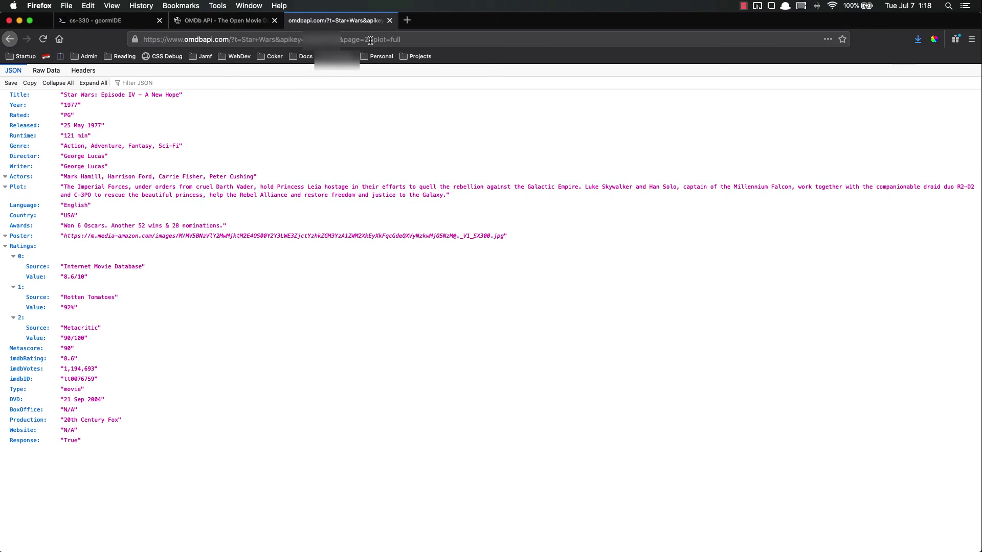
drag(368, 40, 467, 39)
key(BackSpace)
key(Return)
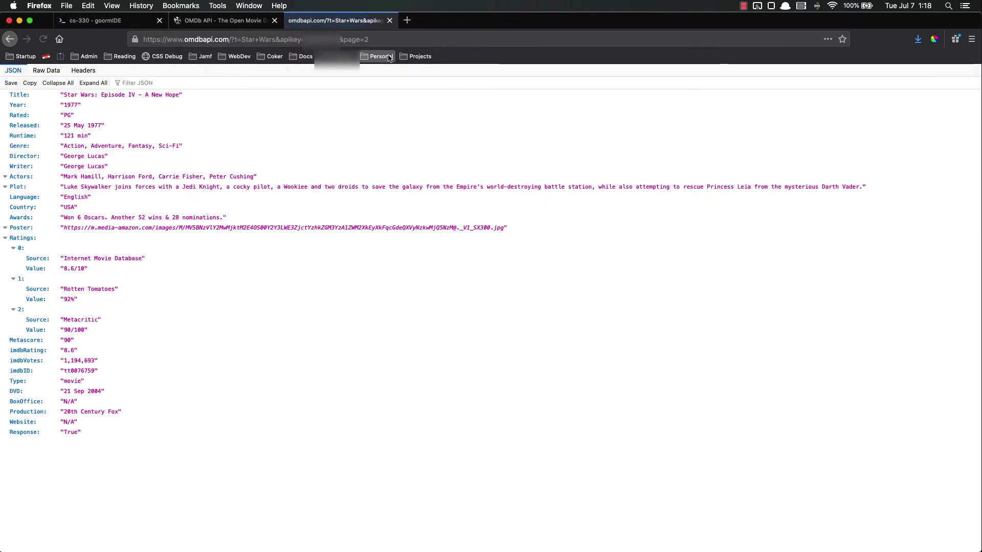
Scroll the OMDb documentation, glance at the Episode IV JSON tab, then return to the OMDb home page
click(225, 21)
scroll(182, 358, down, 2)
scroll(182, 358, down, 2)
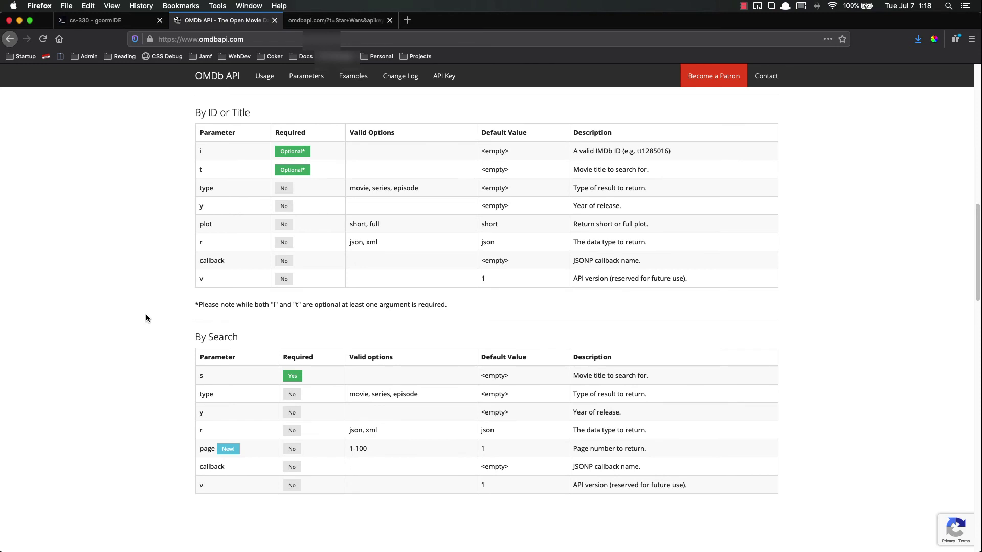
scroll(154, 321, up, 15)
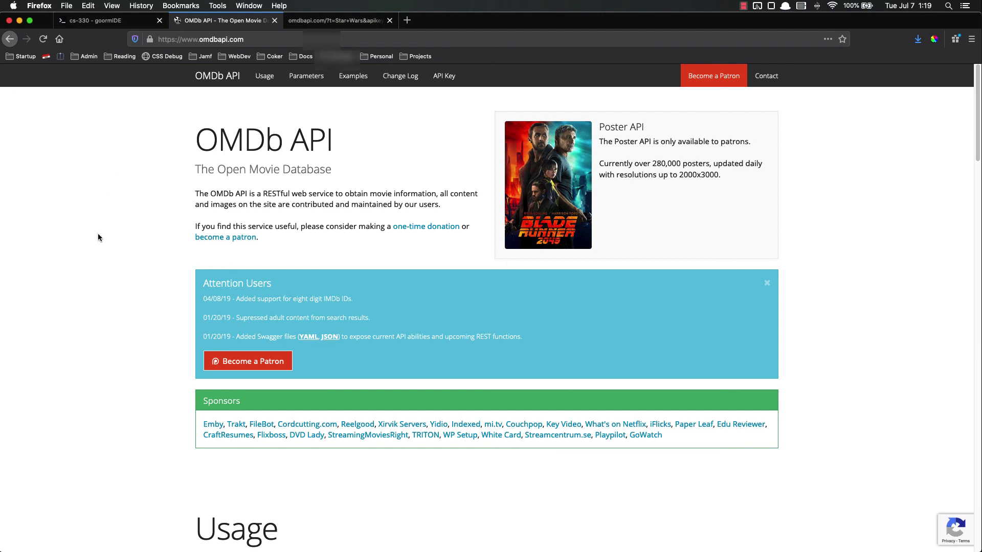
key(ctrl+Tab)
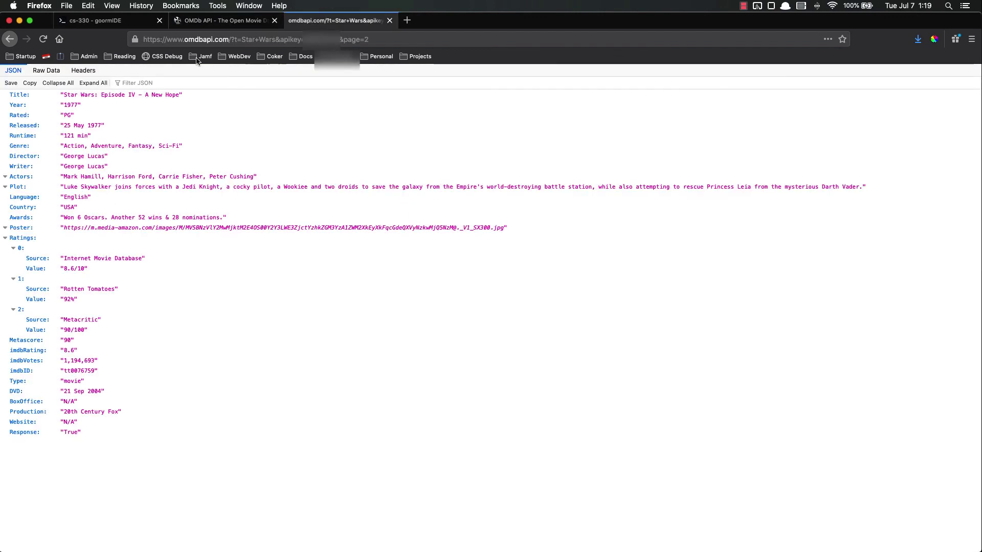
click(223, 20)
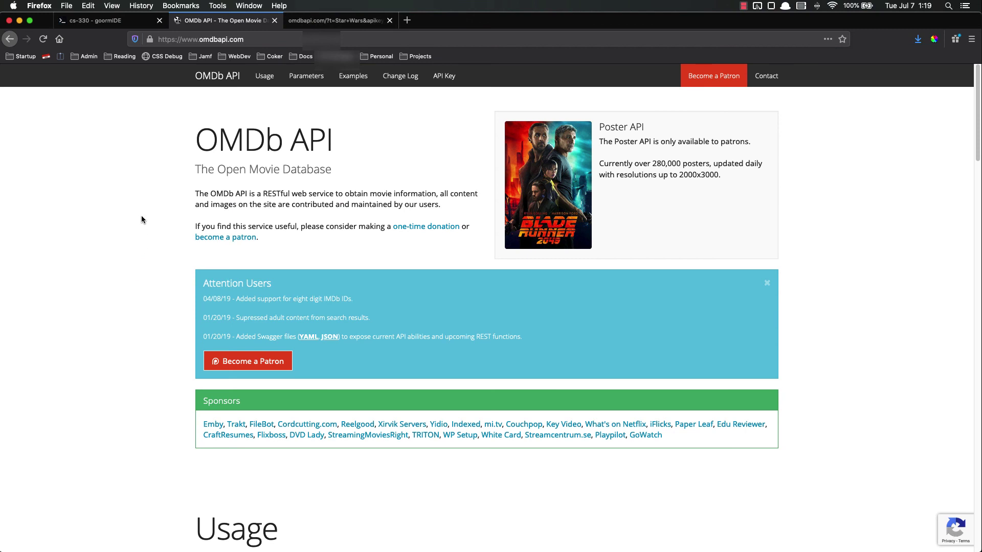